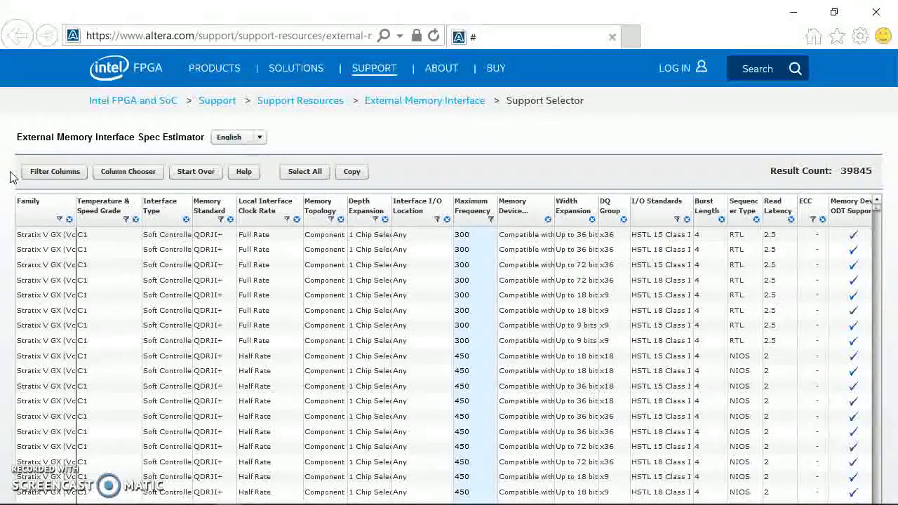
# Select all 3804 filtered Stratix V E rows and copy them to the clipboard
pyautogui.click(33, 173)
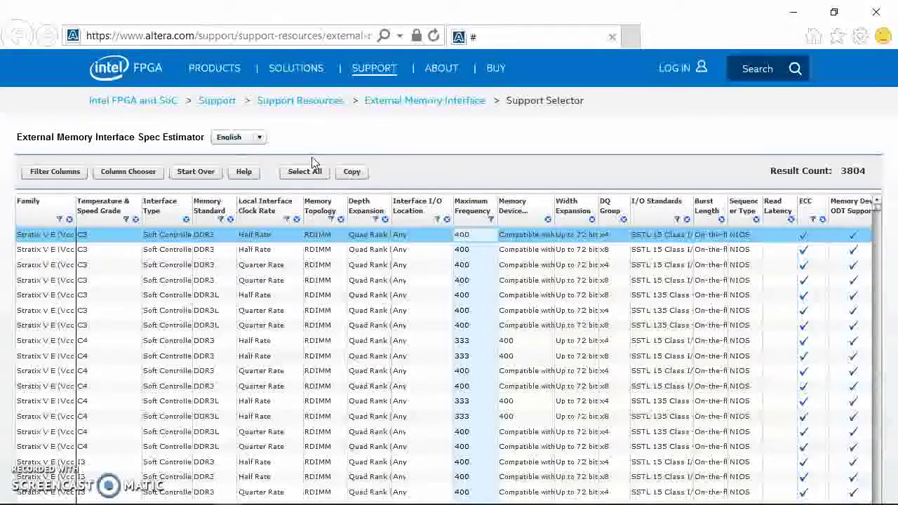
pyautogui.click(308, 174)
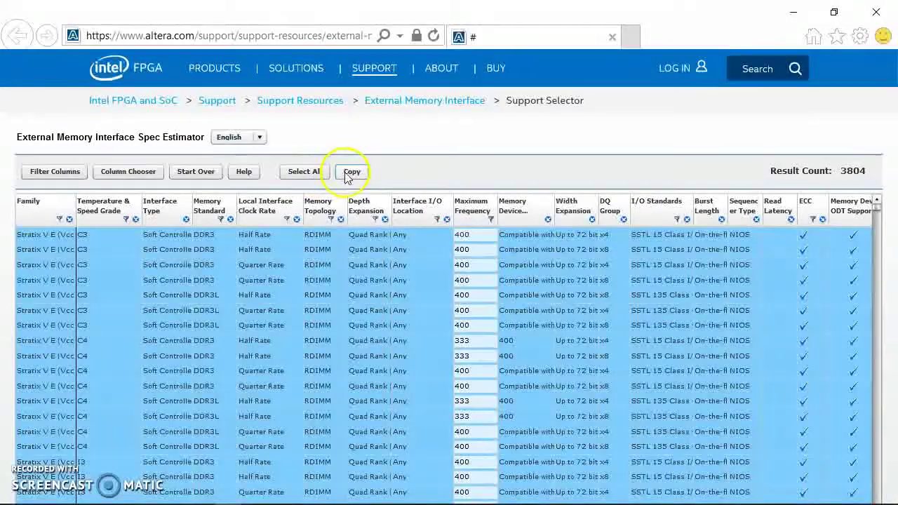
pyautogui.click(347, 174)
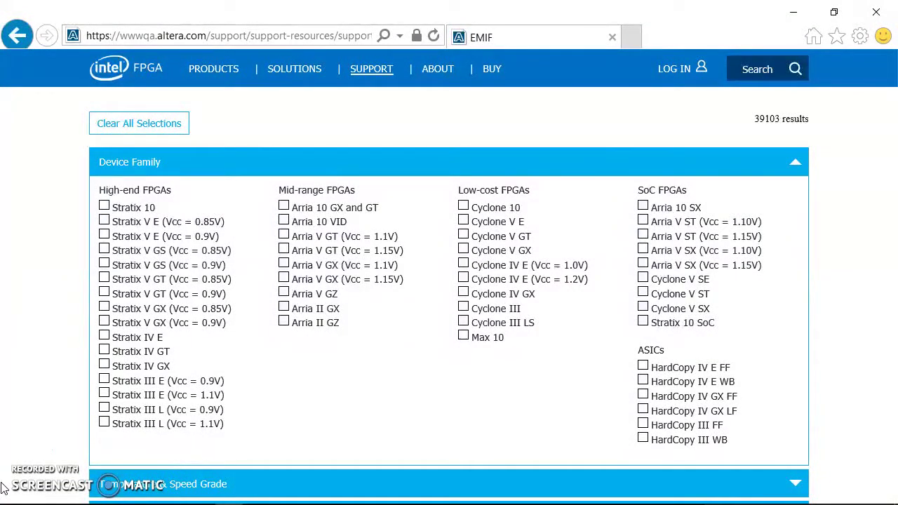
# Filter to Stratix V E (Vcc = 0.85V) devices, try Extended temperature, and search for 602 results
pyautogui.click(103, 221)
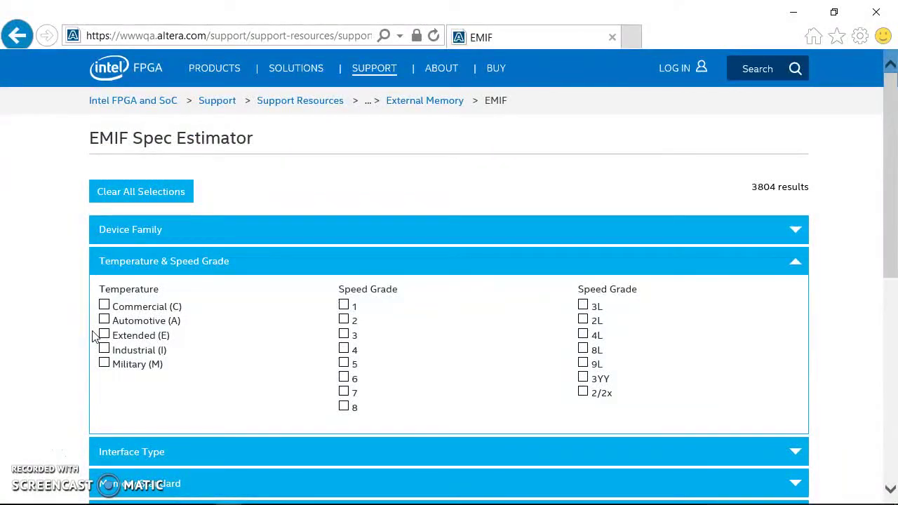
pyautogui.click(107, 336)
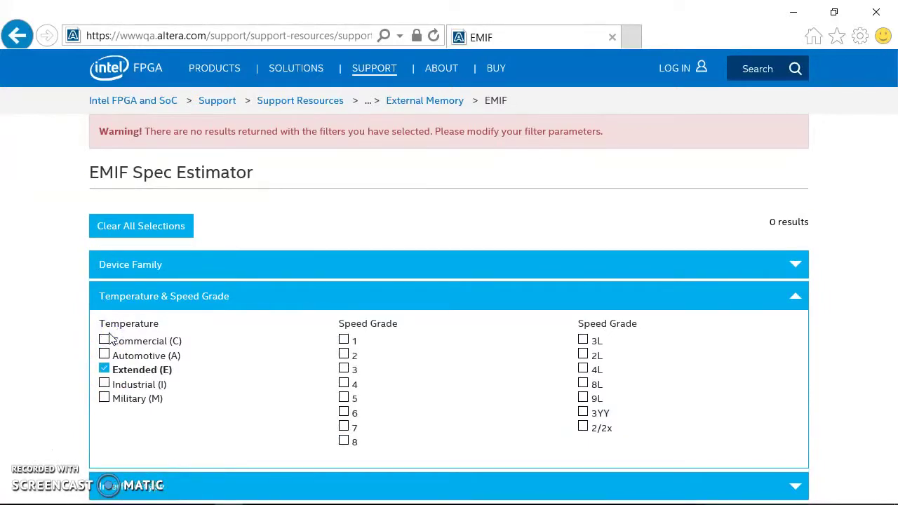
pyautogui.click(106, 340)
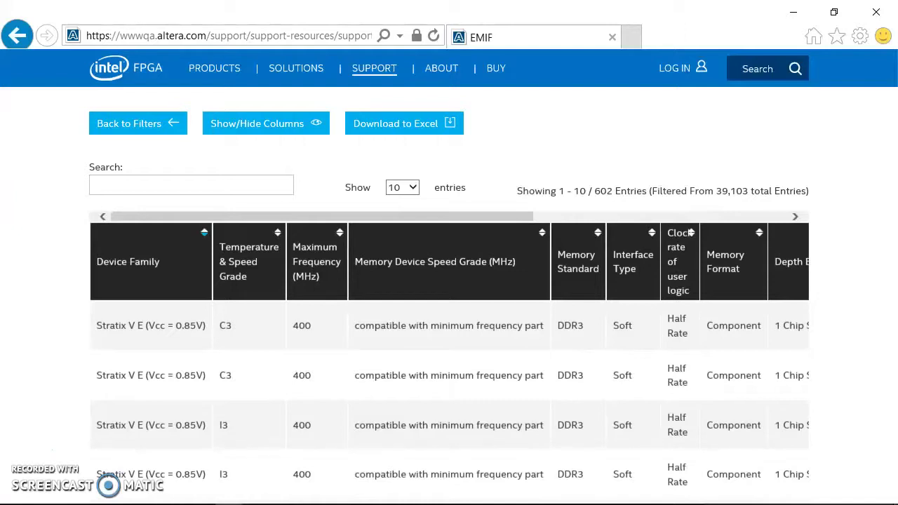
# Show 100 entries per page, displaying results 1–100 of the 602
pyautogui.hscroll(5, 548, 290)
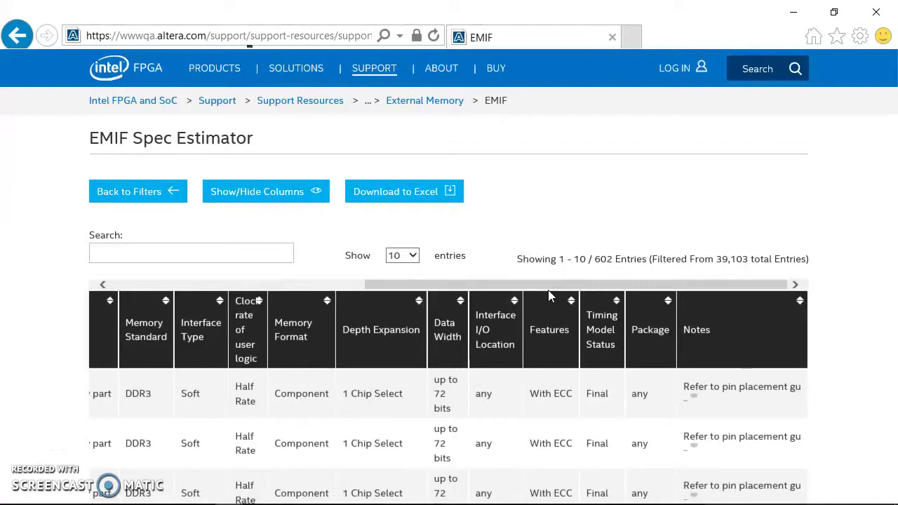
pyautogui.hscroll(-5, 548, 290)
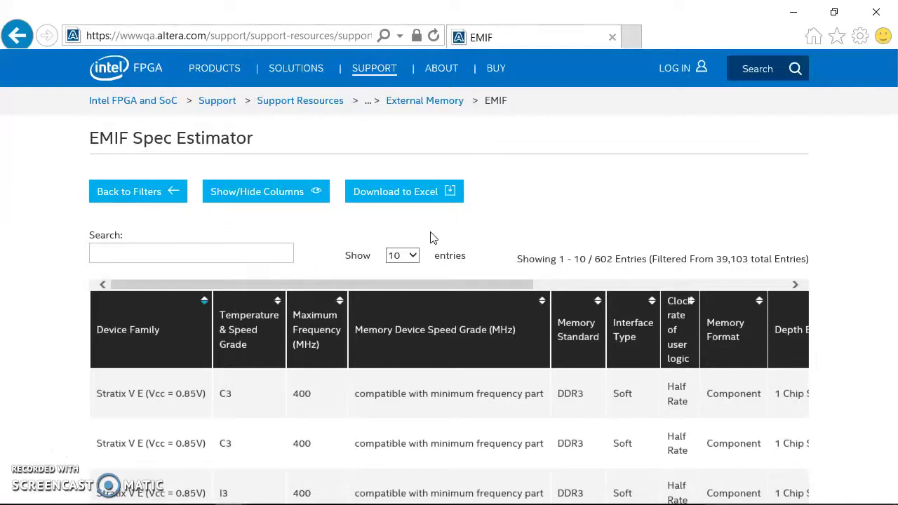
pyautogui.click(416, 253)
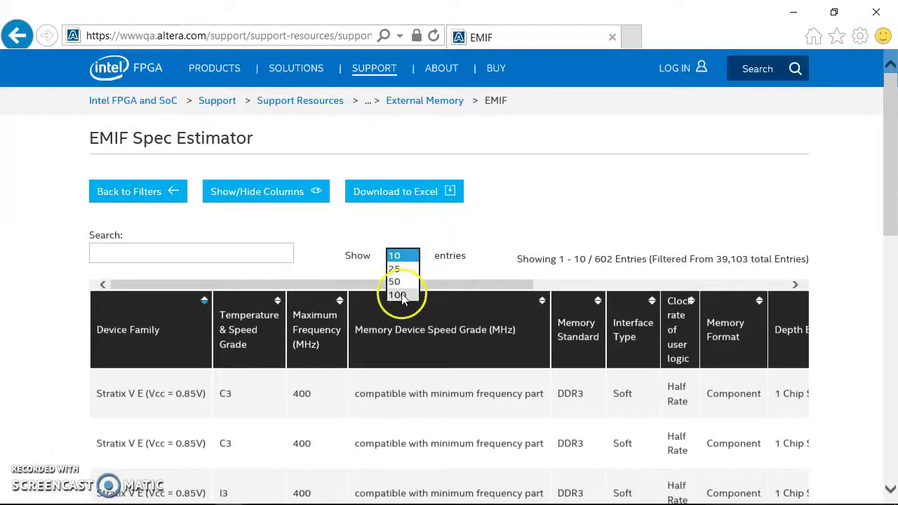
pyautogui.click(398, 295)
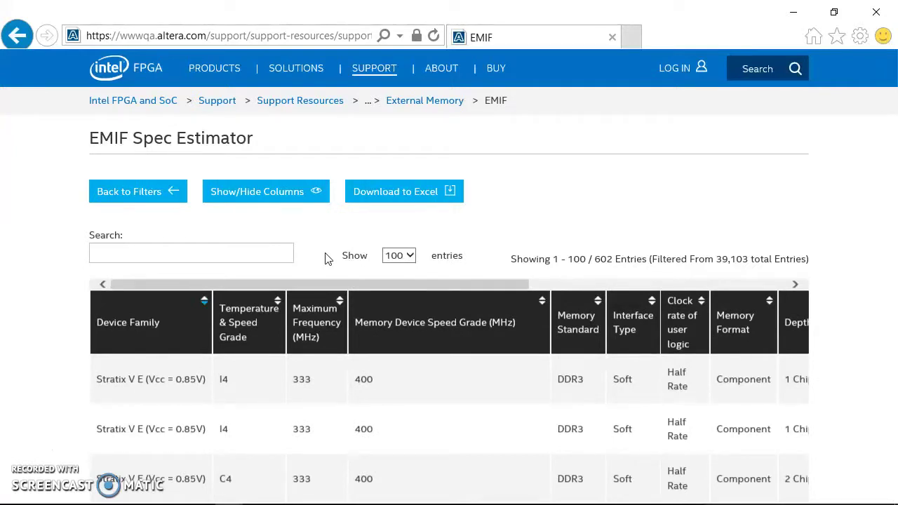
# Sort by maximum frequency highest first, hide the Device Family column, and save EMIF_data.csv
pyautogui.click(341, 307)
pyautogui.click(341, 308)
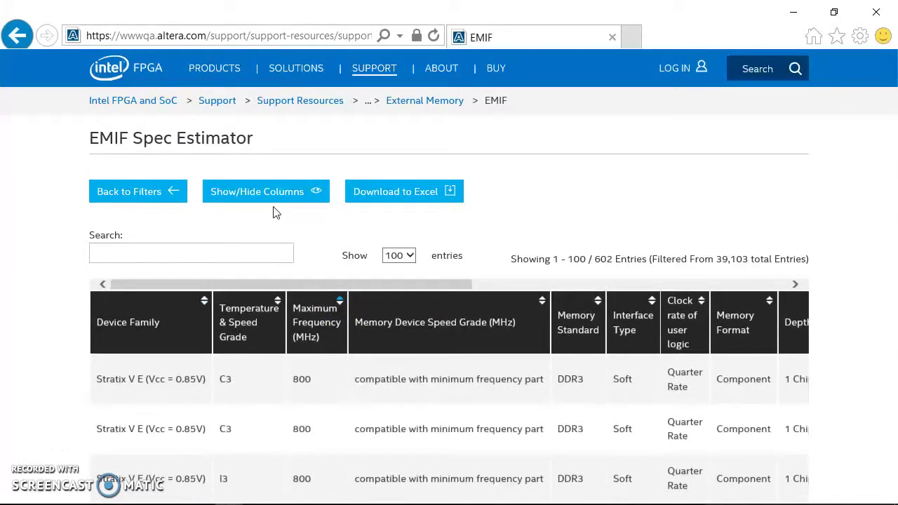
pyautogui.click(278, 190)
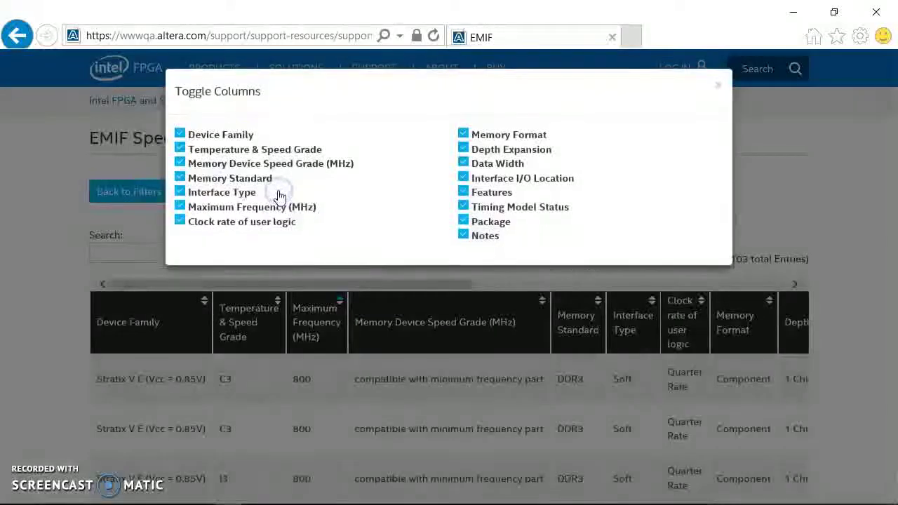
pyautogui.click(239, 141)
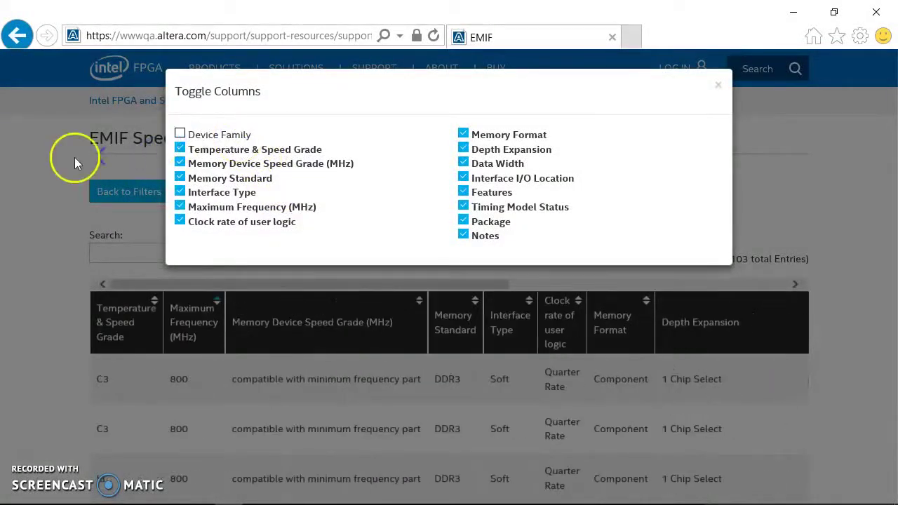
pyautogui.click(59, 160)
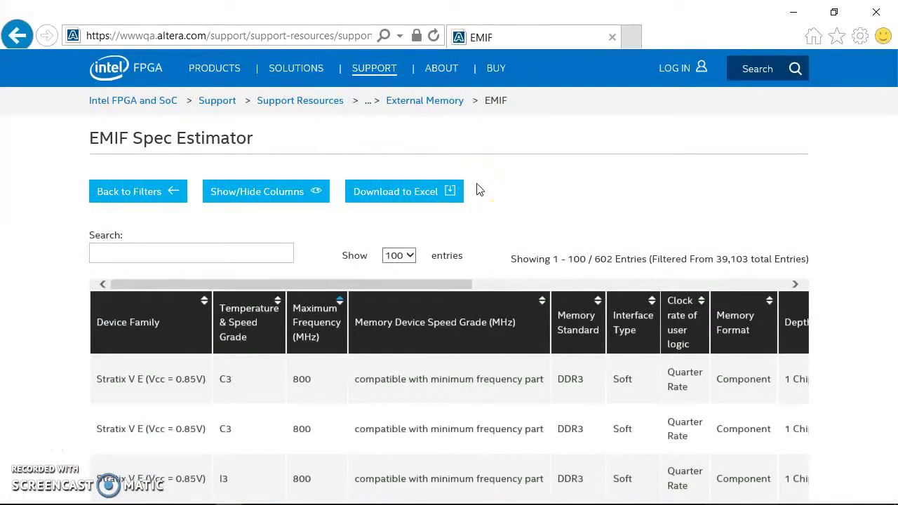
pyautogui.click(446, 192)
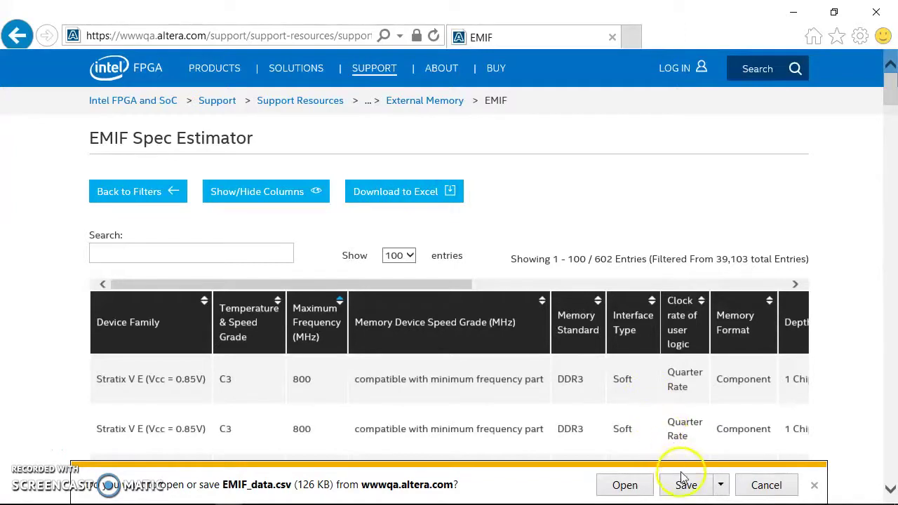
pyautogui.click(685, 485)
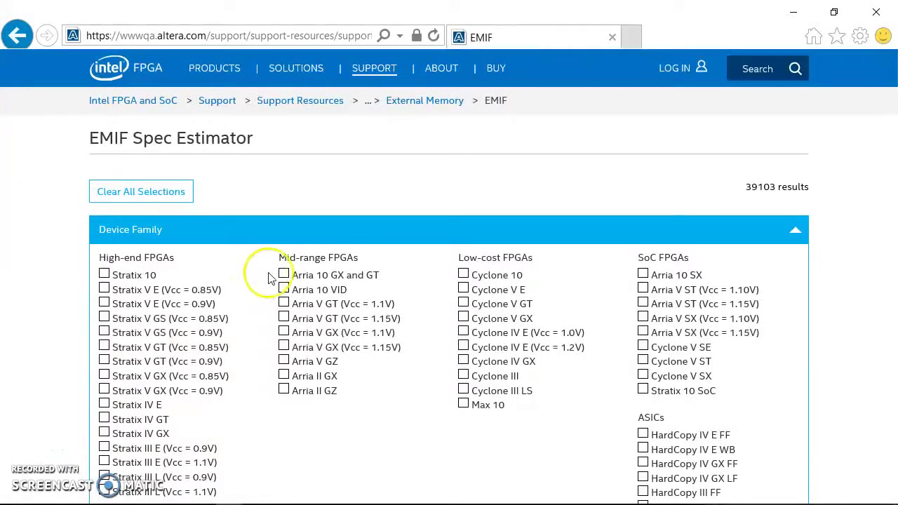
# Filter to Arria 10 GX and GT devices with DDR4 memory and search, listing 374 results
pyautogui.click(283, 274)
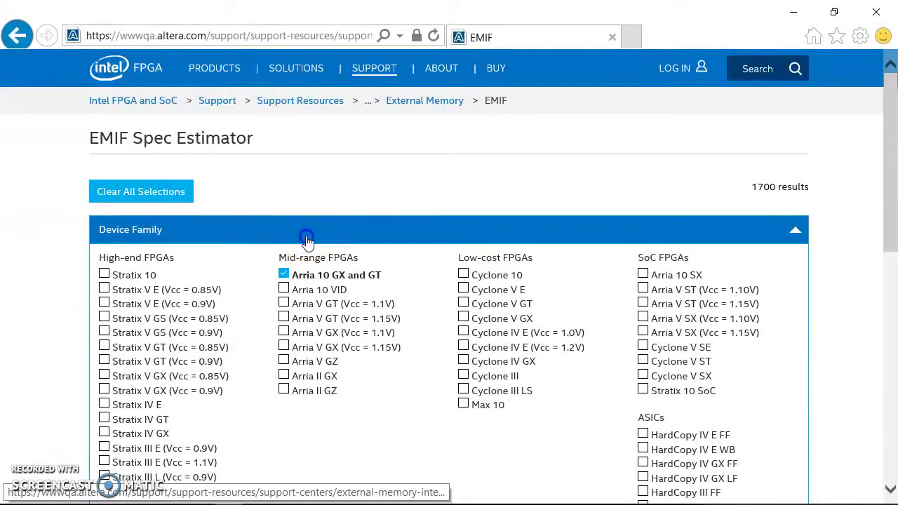
pyautogui.click(306, 237)
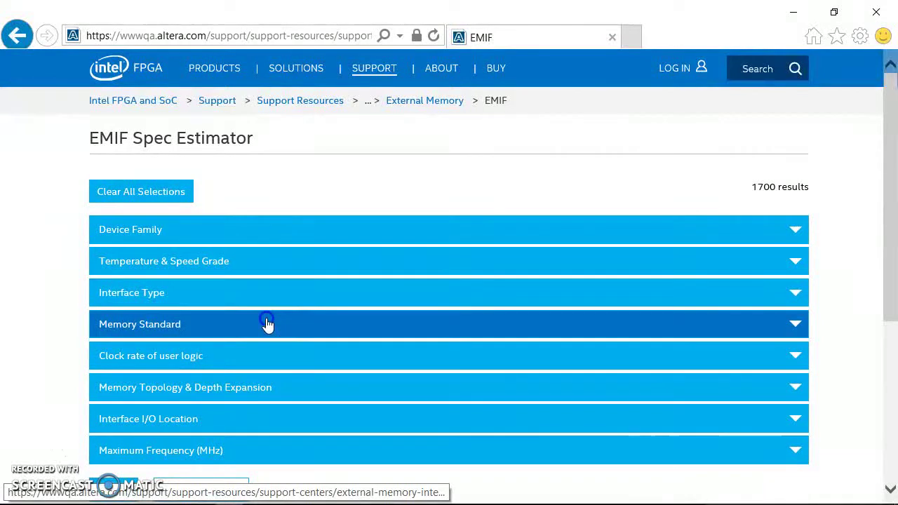
pyautogui.click(265, 325)
pyautogui.click(132, 428)
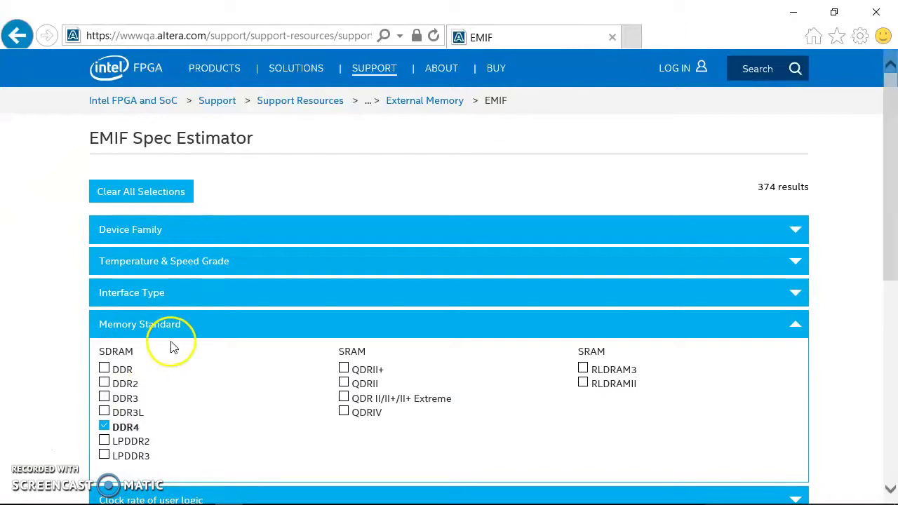
pyautogui.click(190, 329)
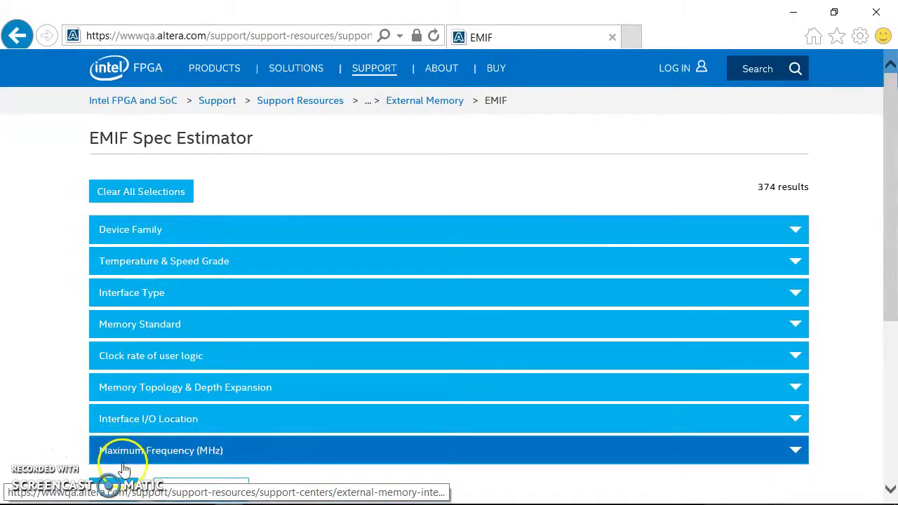
pyautogui.click(119, 484)
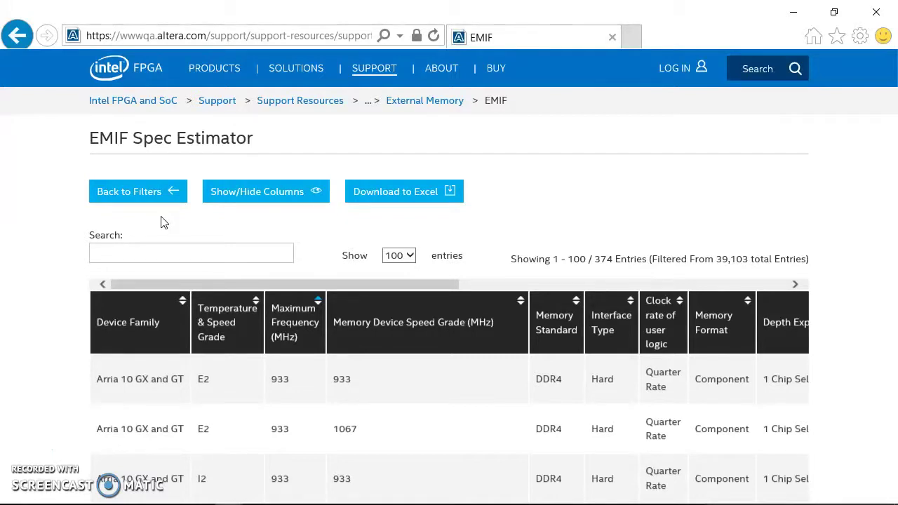
# Return to the filters, clear all selections, and expand the Device Family choices
pyautogui.click(164, 193)
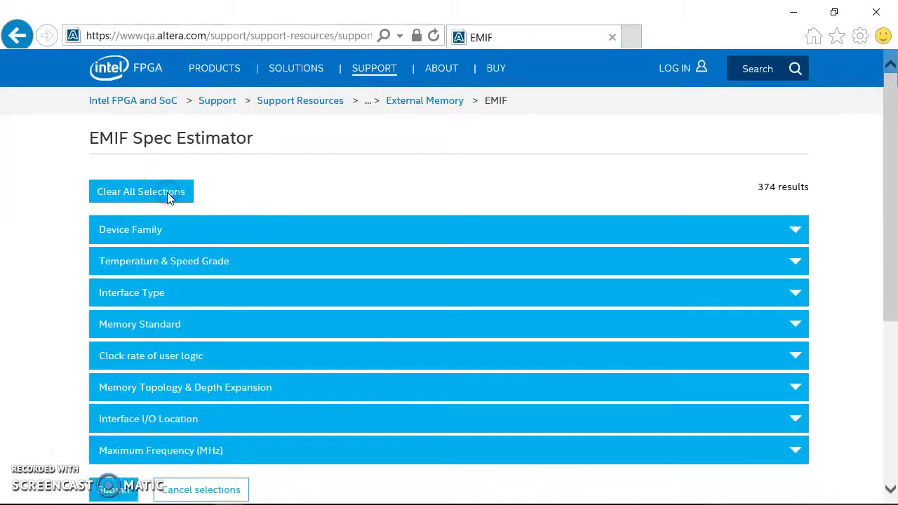
pyautogui.click(167, 192)
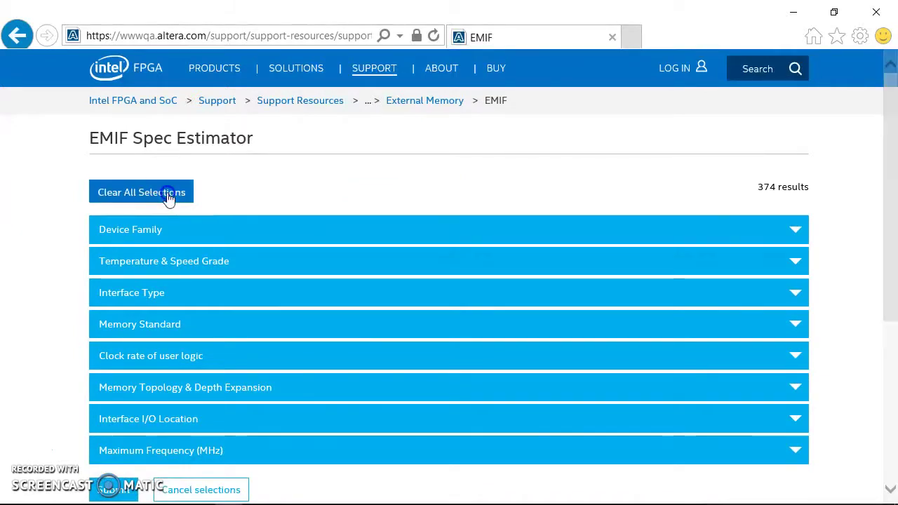
pyautogui.click(162, 230)
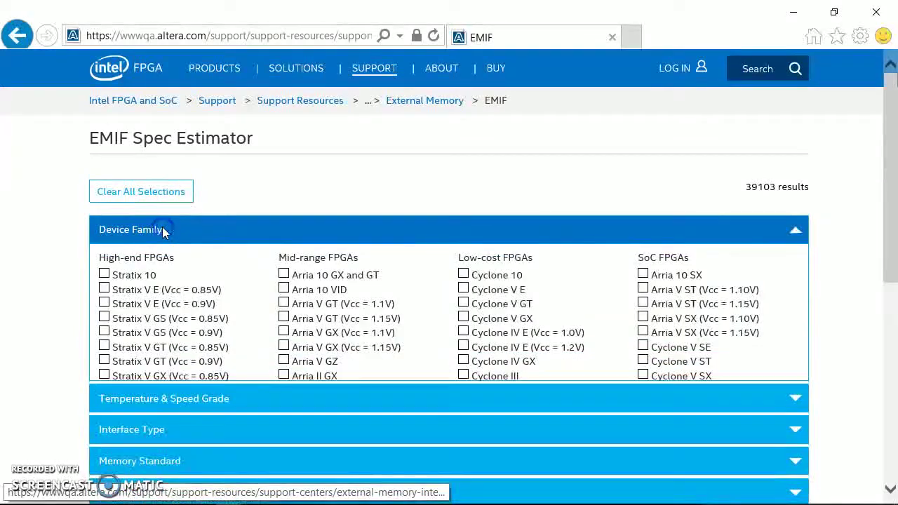